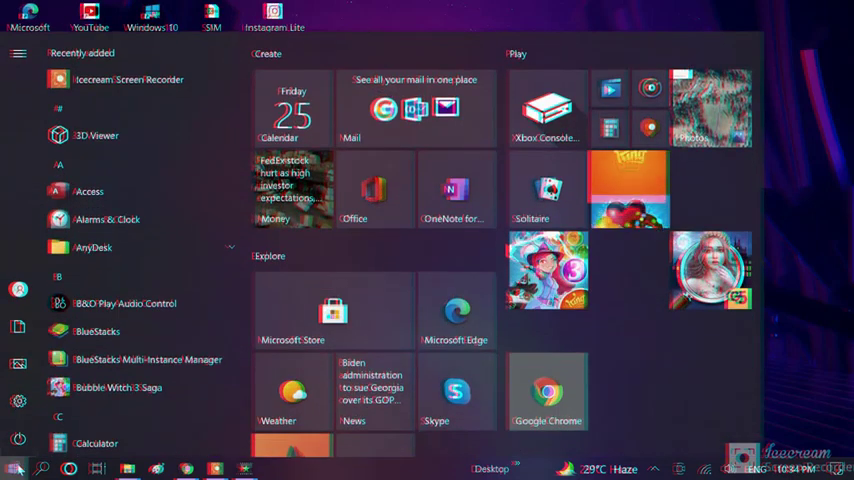
- Dismiss the Start button's power-user menu to leave the plain desktop showing
{"action": "right_click", "coordinate": [14, 468]}
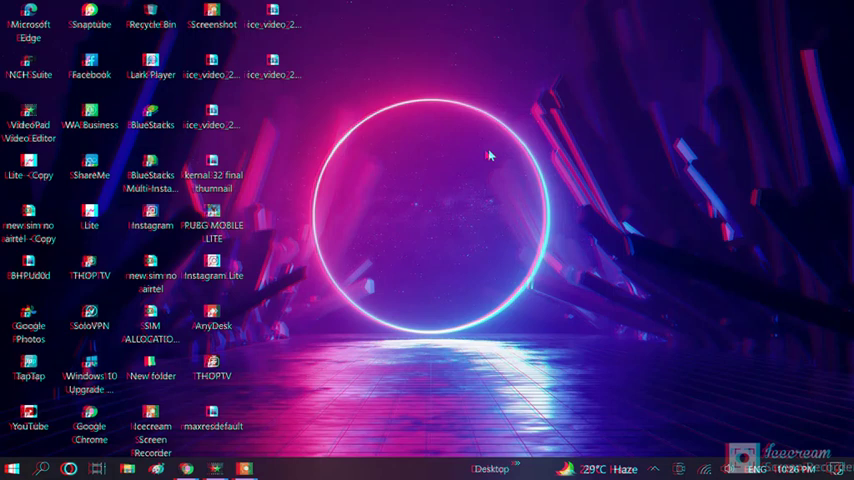
- Run the pre-filled shell:::{80F3F1D5-...} command from the Run box to open Tablet PC Settings
{"action": "key", "text": "super+r"}
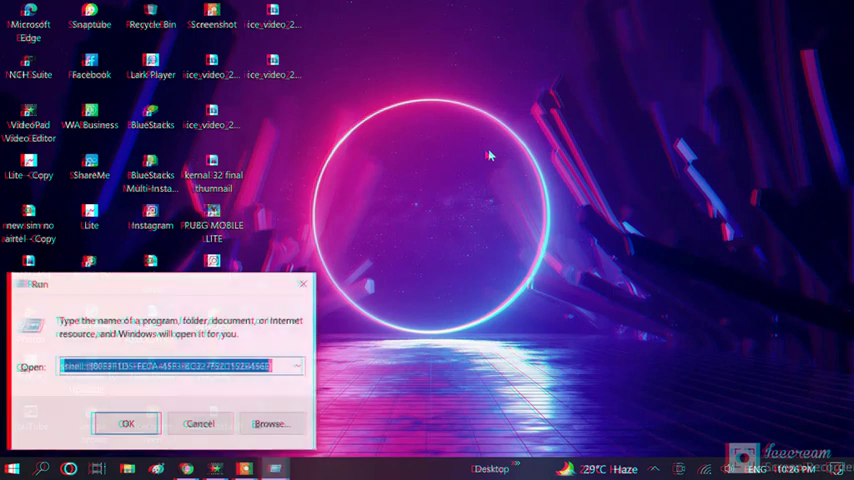
{"action": "left_click", "coordinate": [281, 364]}
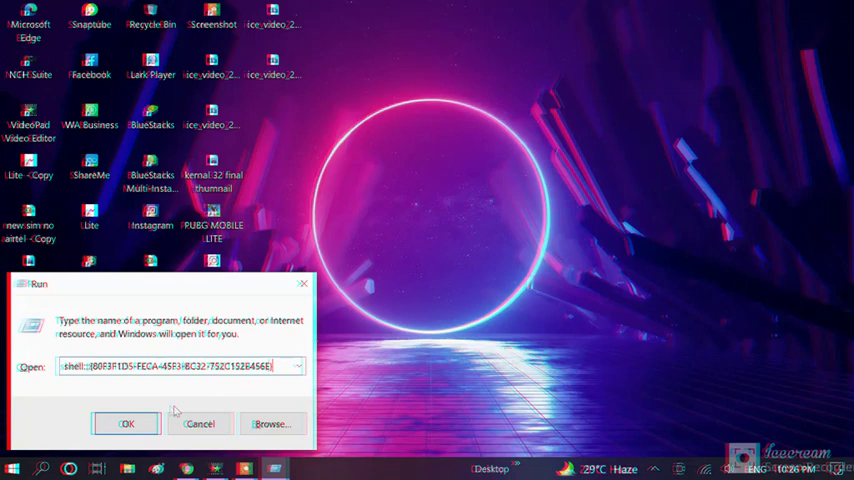
{"action": "left_click", "coordinate": [128, 426]}
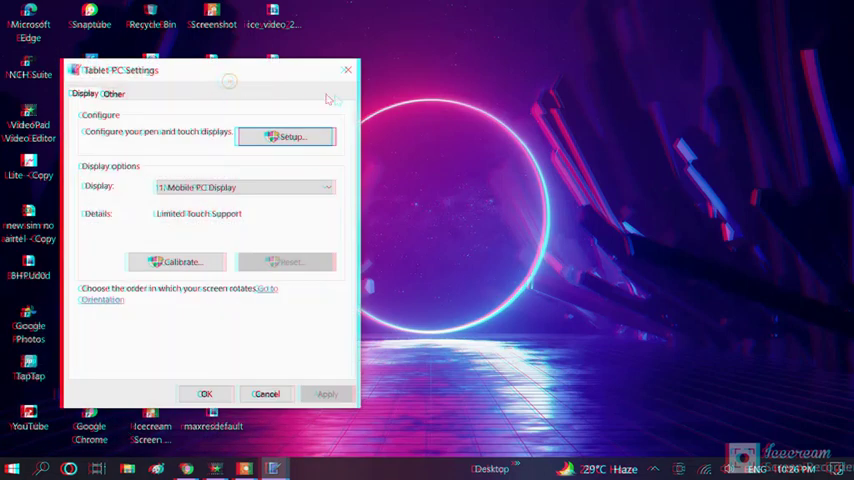
- Show the Other tab of Tablet PC Settings with its Handedness options
{"action": "left_click", "coordinate": [115, 94]}
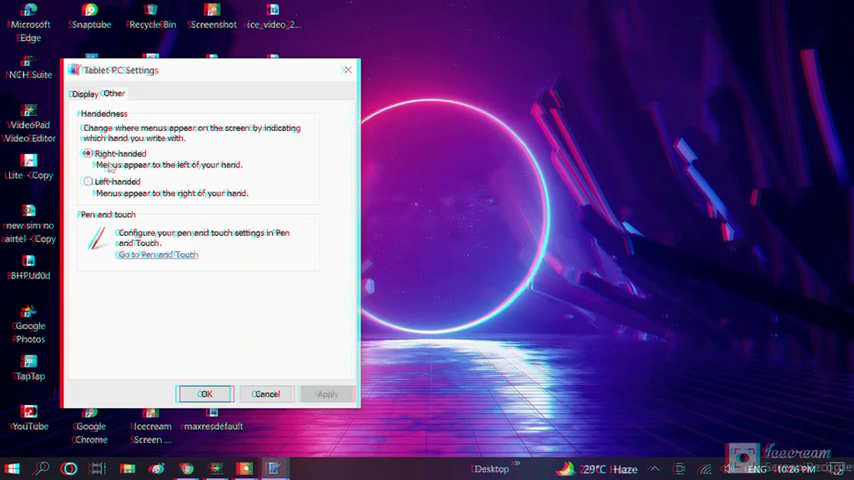
- Set handedness to Left-handed and apply it
{"action": "left_click", "coordinate": [88, 182]}
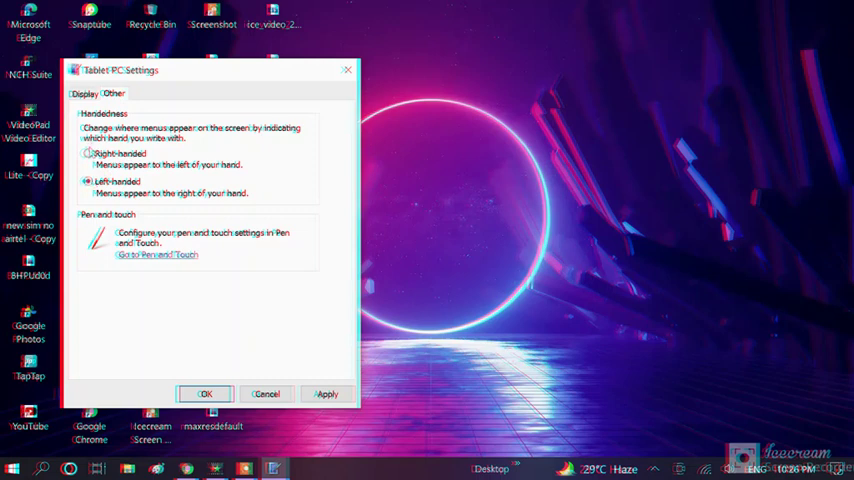
{"action": "left_click", "coordinate": [88, 154]}
{"action": "left_click", "coordinate": [88, 182]}
{"action": "left_click", "coordinate": [331, 396]}
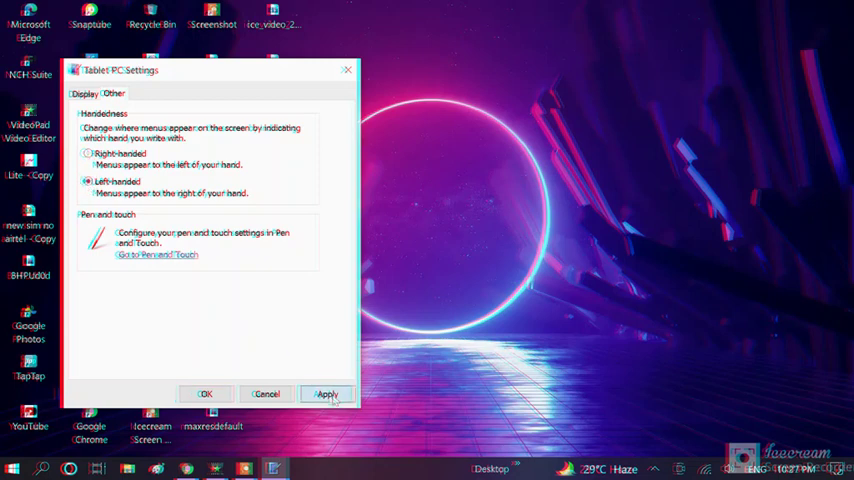
- Confirm Tablet PC Settings with OK, keeping the Left-handed setting
{"action": "left_click", "coordinate": [198, 400]}
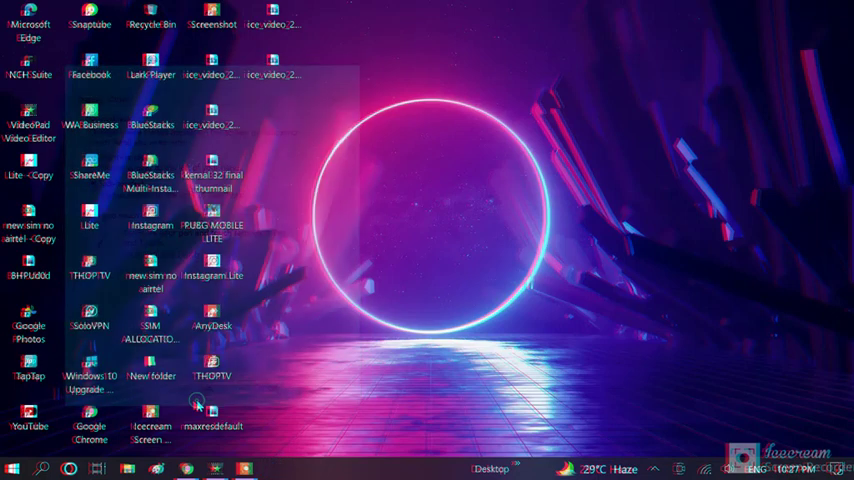